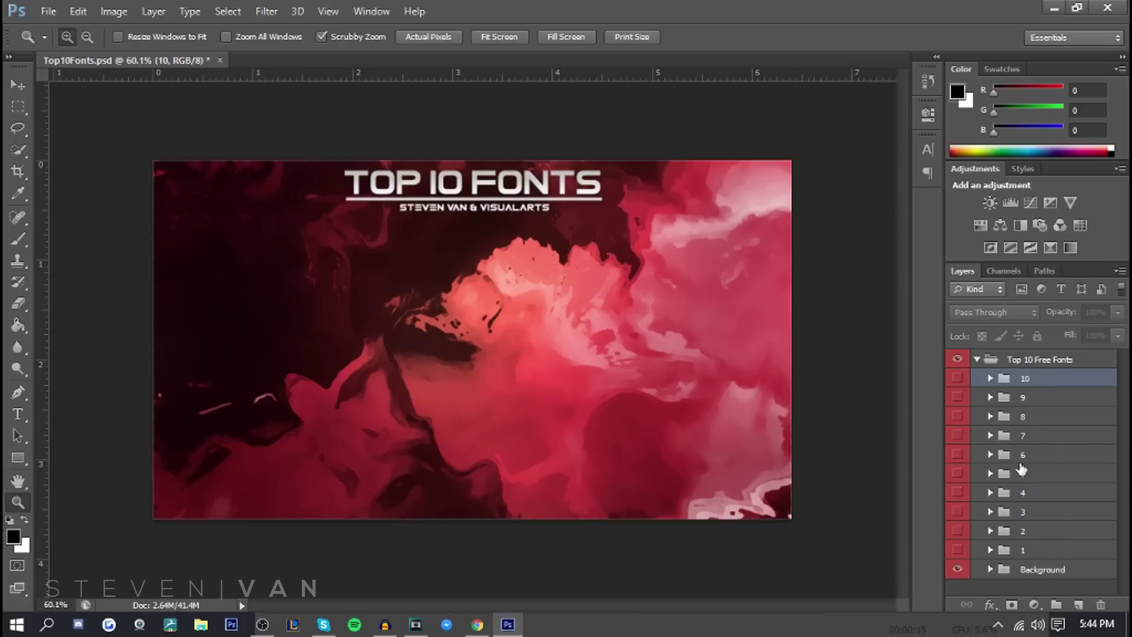
# Preview and hide the American Captain sample in group 10 and the Bebas sample in group 9.
pyautogui.click(990, 378)
pyautogui.click(961, 377)
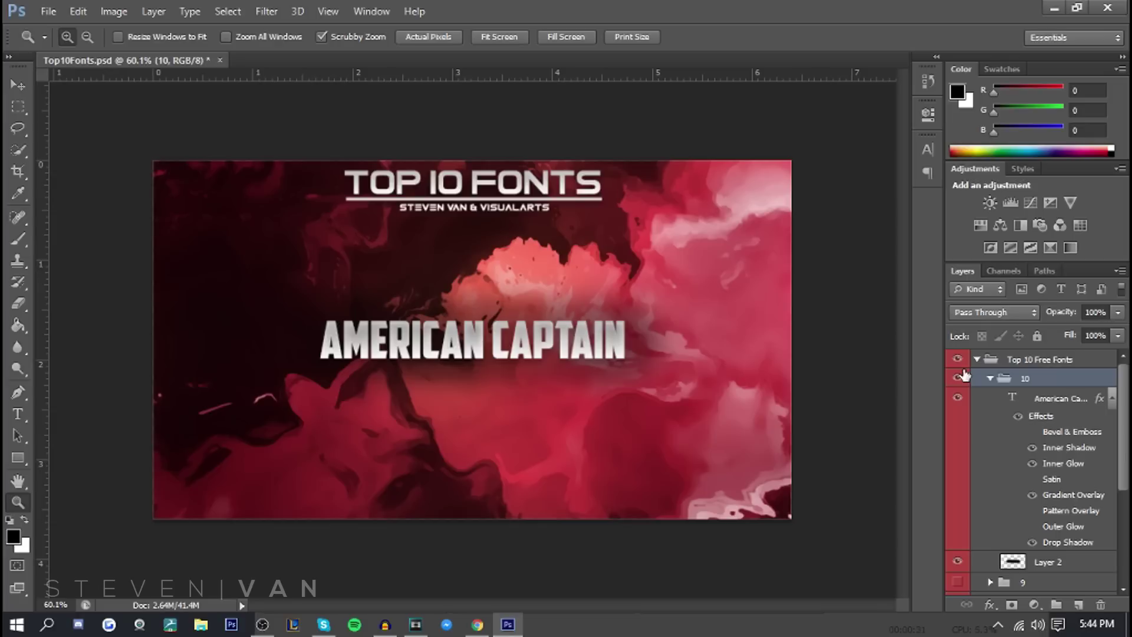
pyautogui.click(991, 378)
pyautogui.click(958, 378)
pyautogui.click(958, 378)
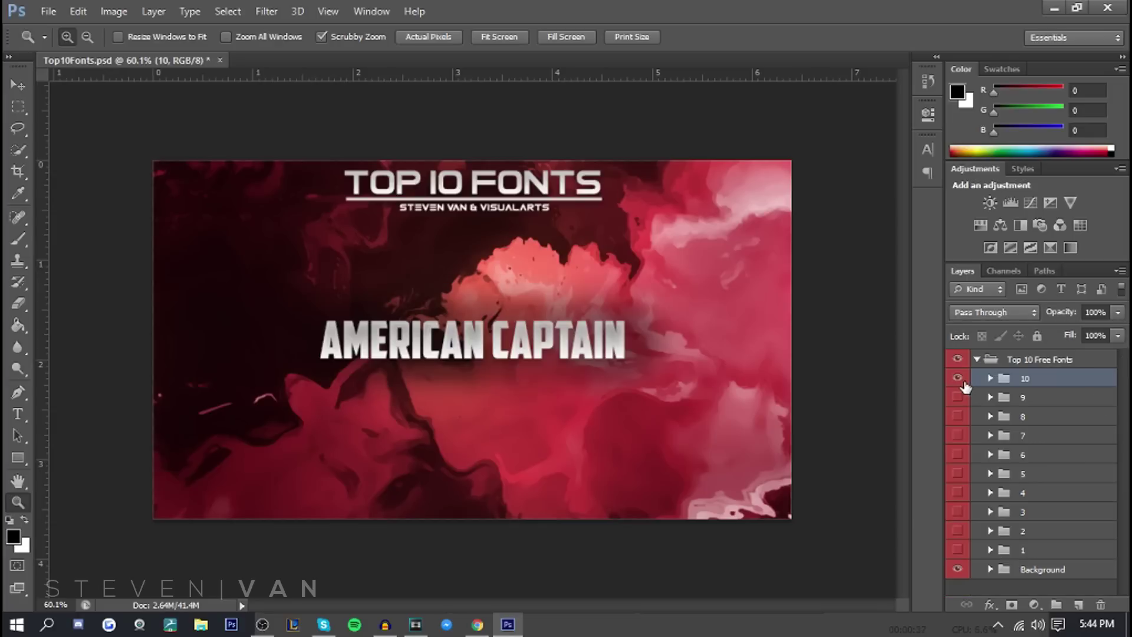
pyautogui.click(957, 378)
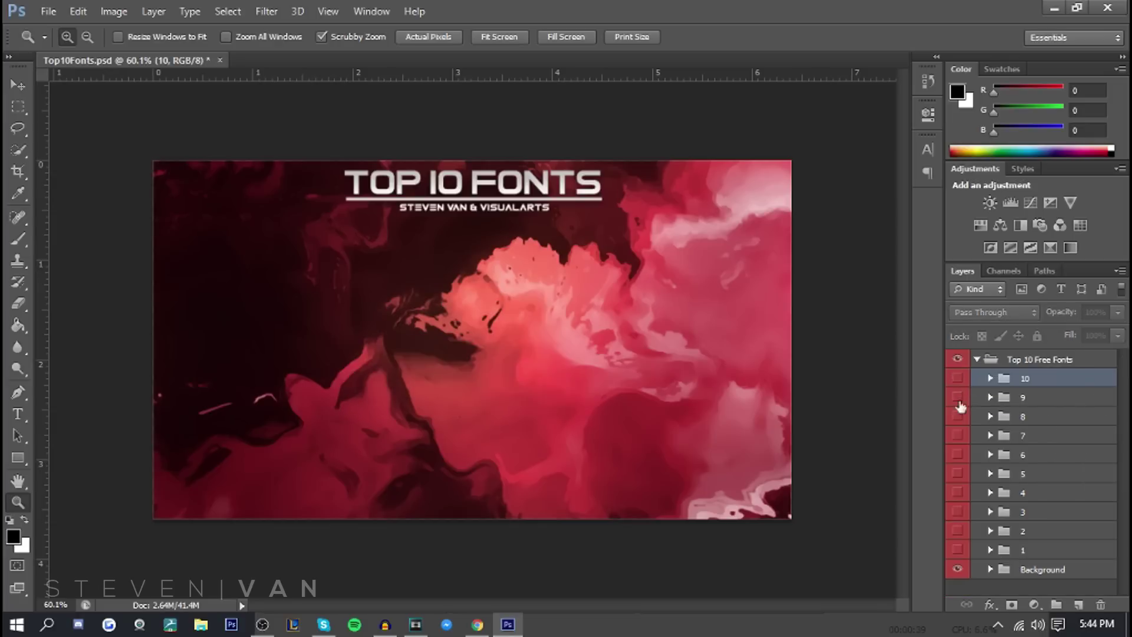
pyautogui.click(958, 399)
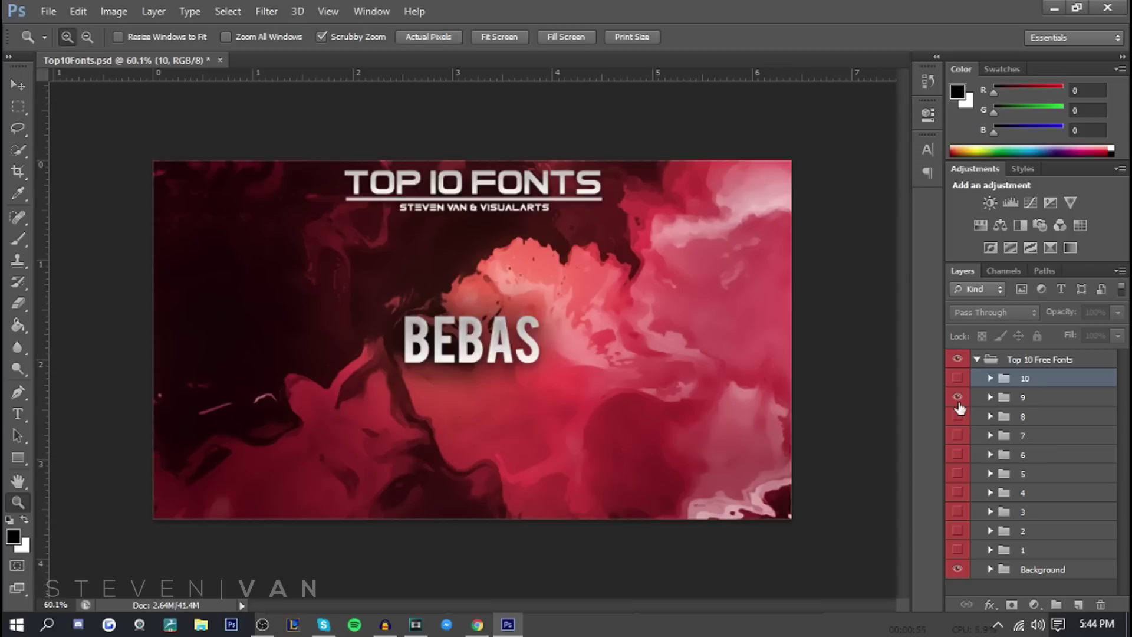
pyautogui.click(958, 400)
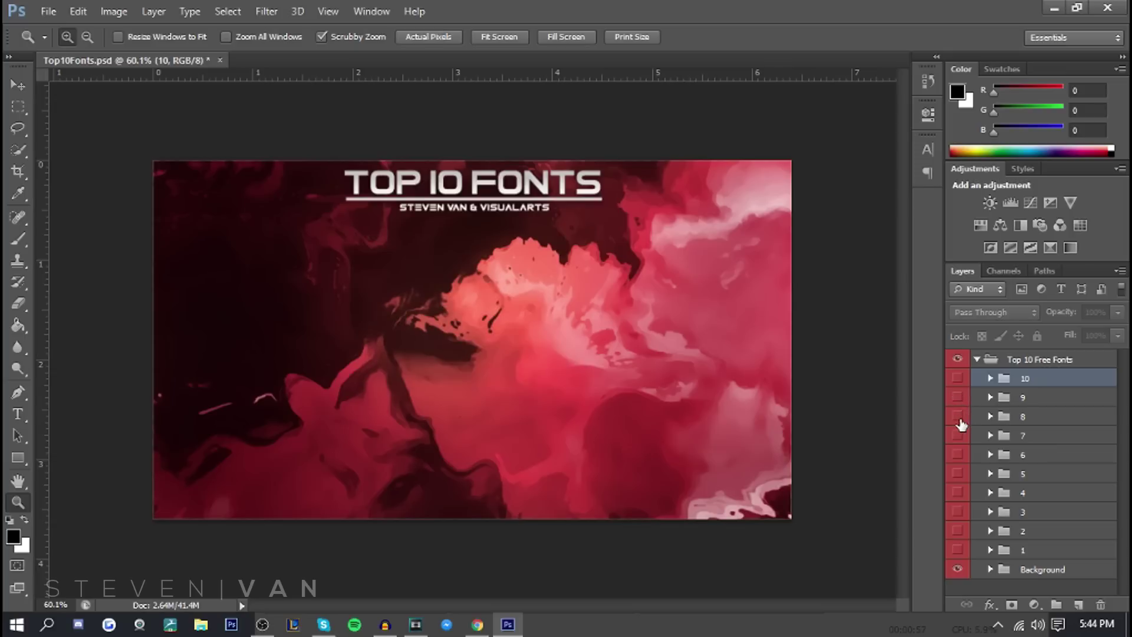
# Show group 8's LeviBrush sample, zoom in closely to inspect it, then hide it.
pyautogui.click(958, 417)
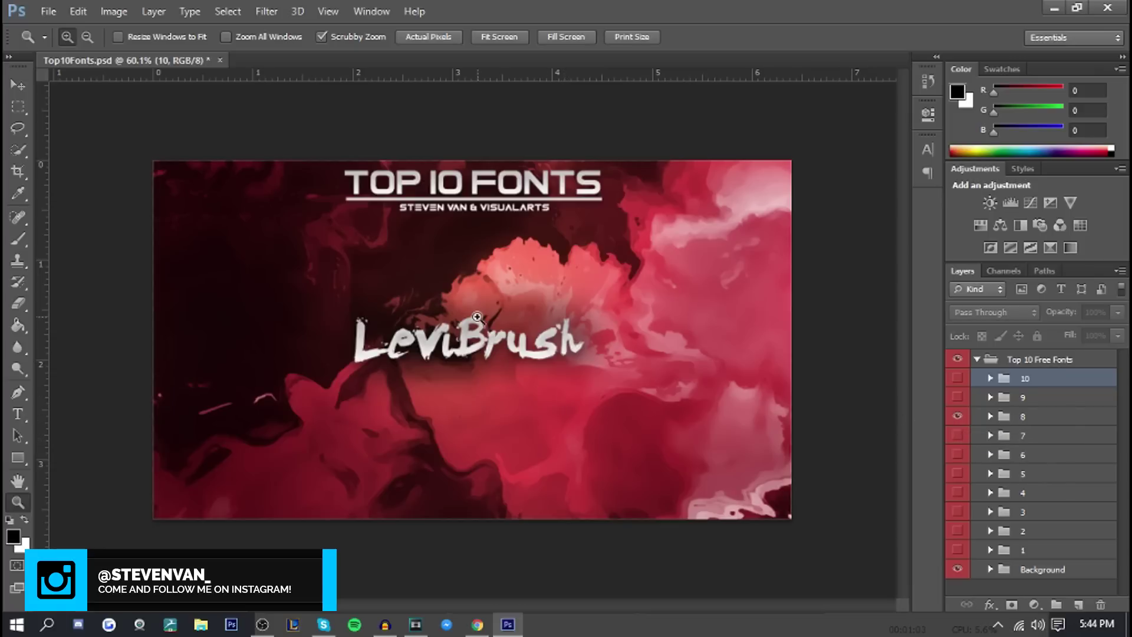
pyautogui.moveTo(477, 317); pyautogui.dragTo(523, 322)
pyautogui.scroll(-8, 523, 321)
pyautogui.scroll(7, 506, 317)
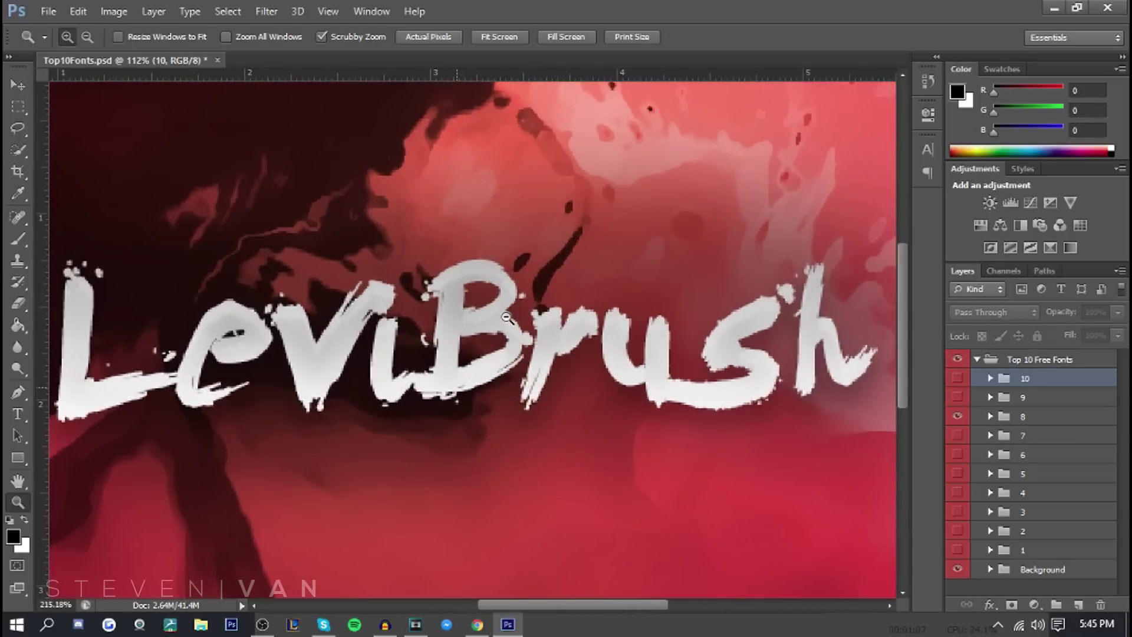
pyautogui.scroll(-4, 506, 318)
pyautogui.scroll(2, 487, 324)
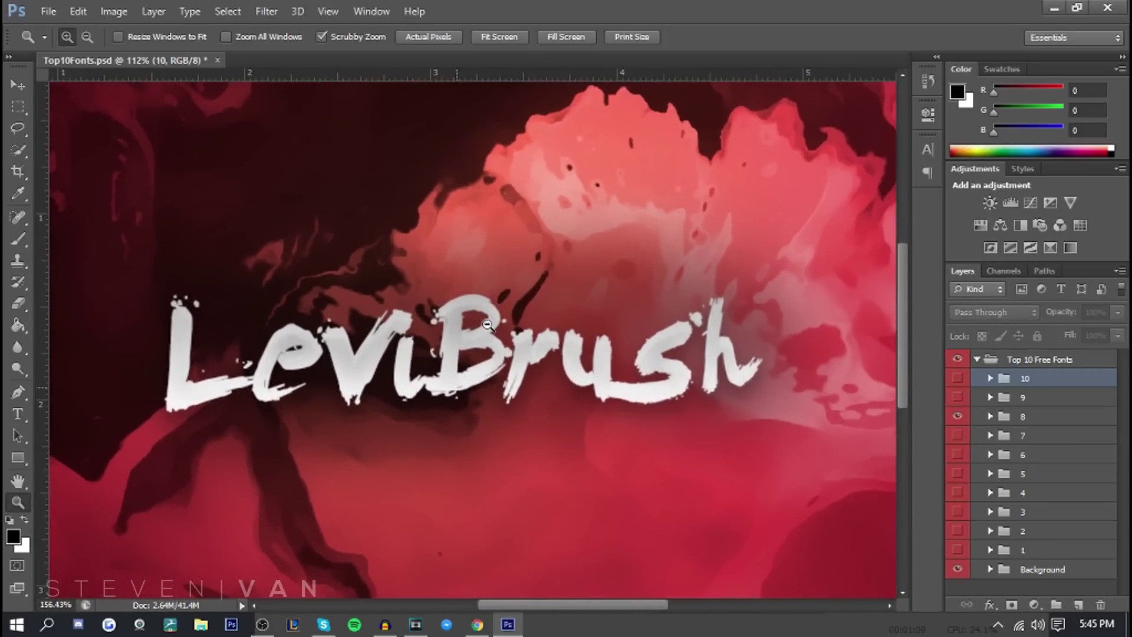
pyautogui.scroll(2, 486, 324)
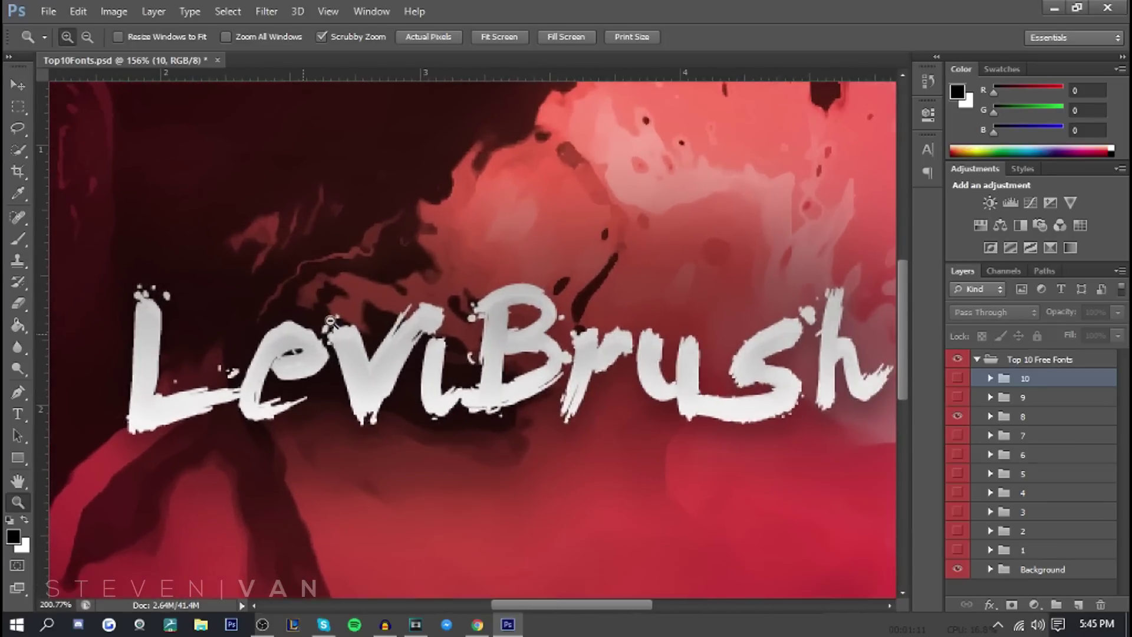
pyautogui.scroll(-5, 268, 347)
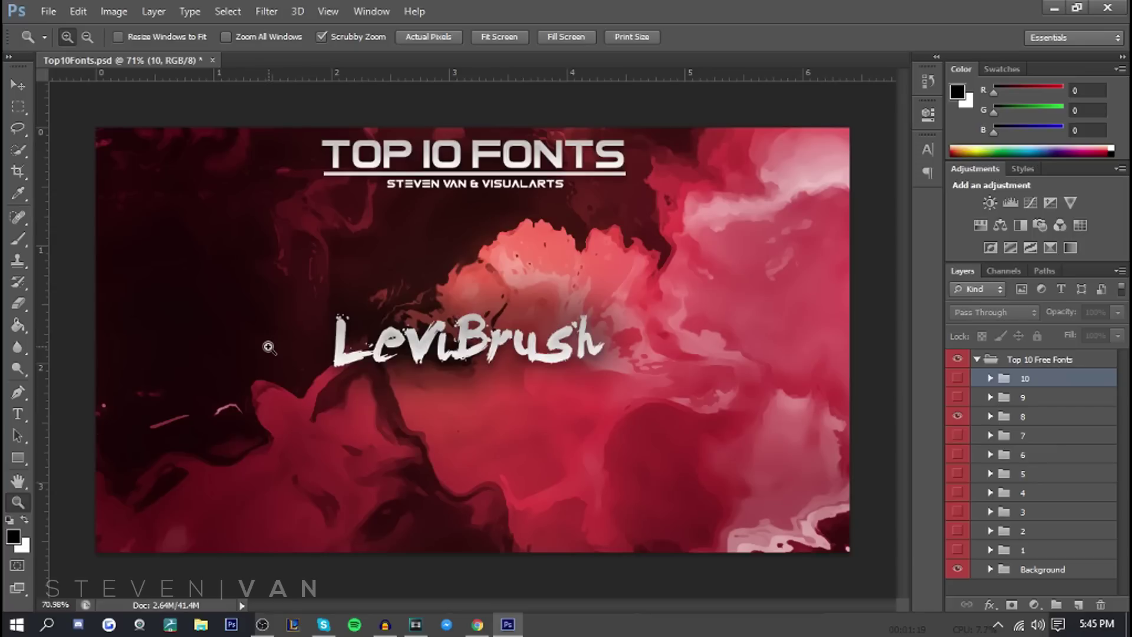
pyautogui.click(957, 416)
# Turn on group 7's IDROID sample, then zoom in and back out to inspect it.
pyautogui.click(957, 435)
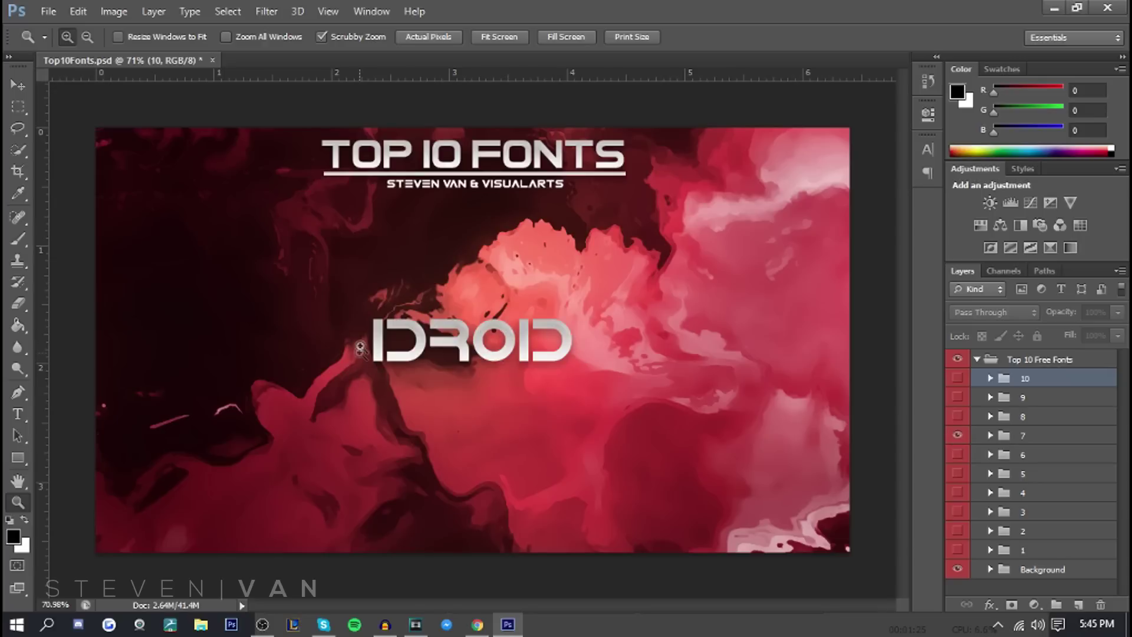
pyautogui.moveTo(400, 338); pyautogui.dragTo(501, 262)
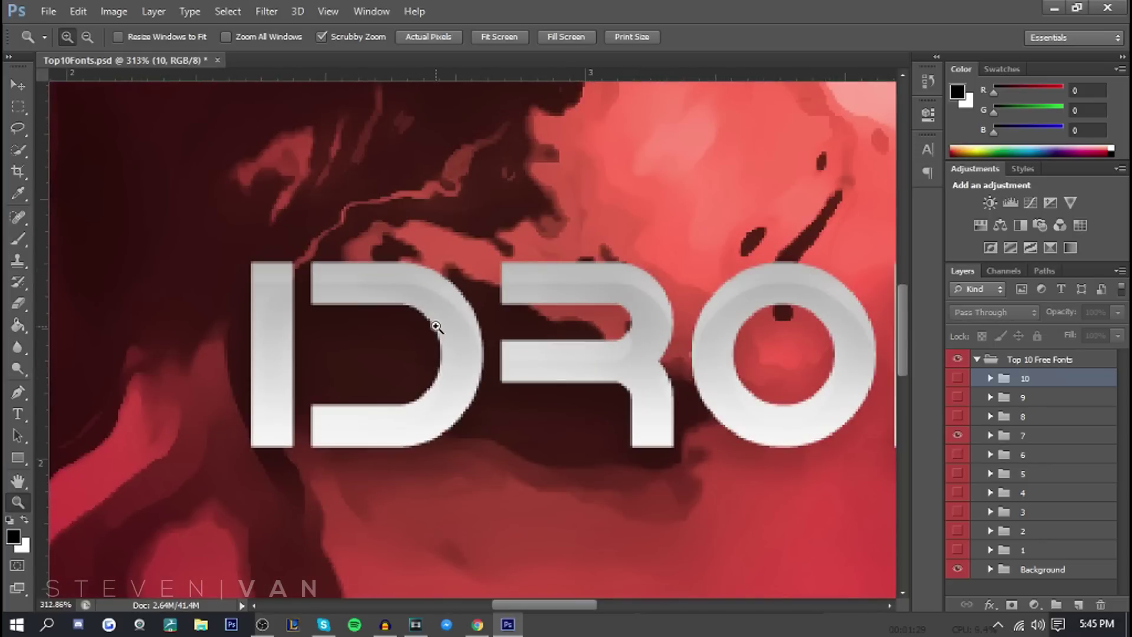
pyautogui.moveTo(434, 323); pyautogui.dragTo(345, 337)
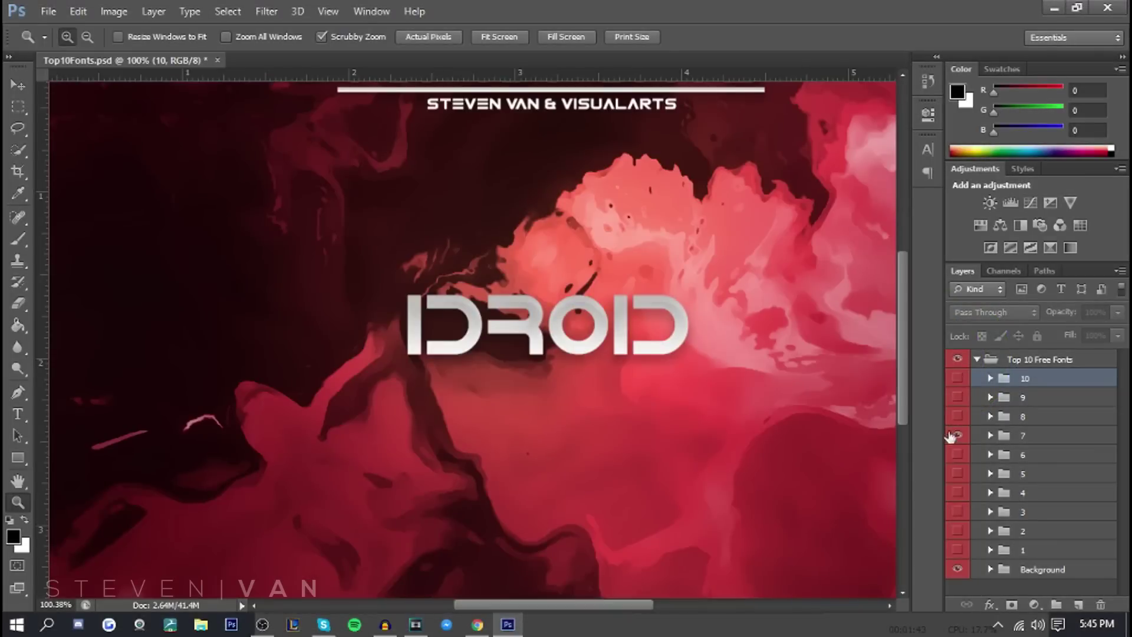
# Hide IDROID, show group 6's Master Of Break sample, and zoom in on its lettering.
pyautogui.click(957, 435)
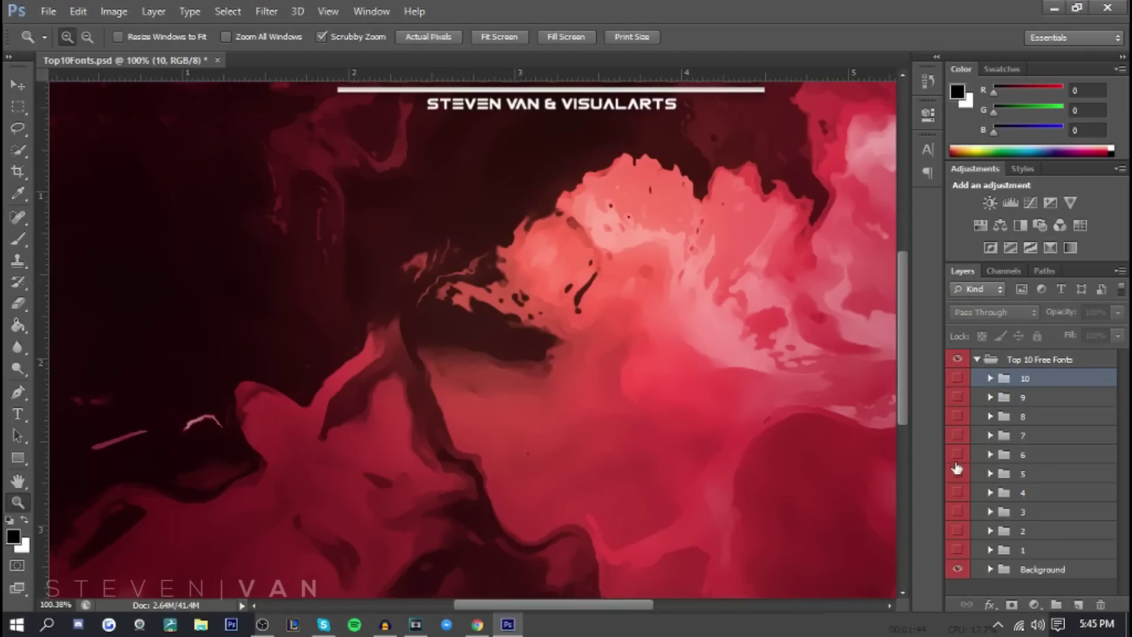
pyautogui.click(957, 454)
pyautogui.moveTo(747, 399); pyautogui.dragTo(619, 372)
pyautogui.moveTo(483, 353); pyautogui.dragTo(492, 353)
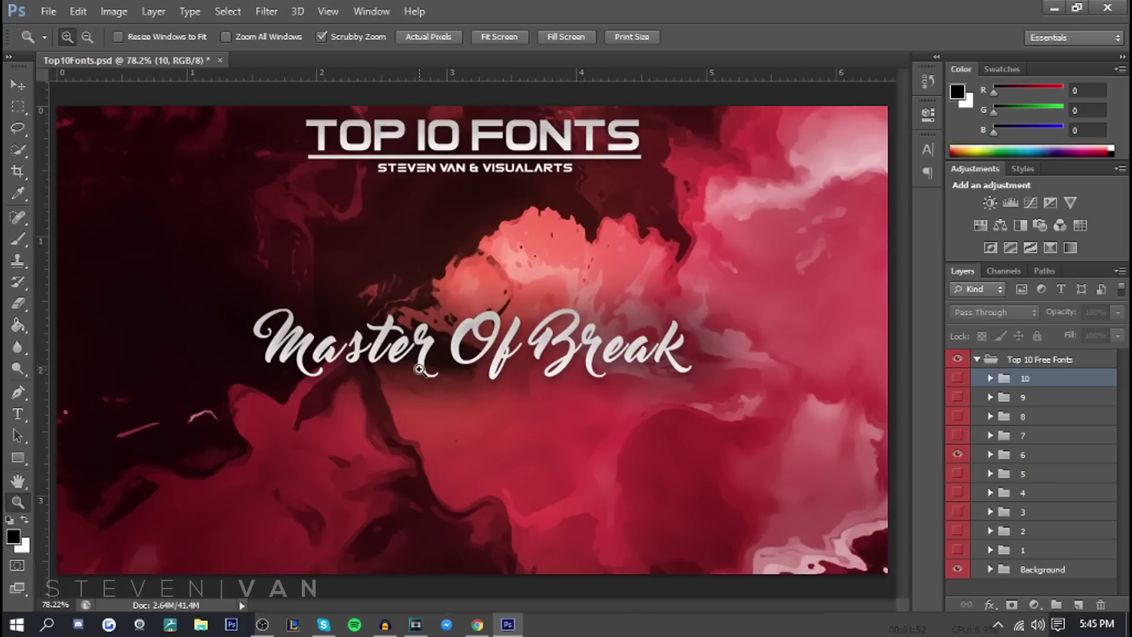
pyautogui.moveTo(498, 384); pyautogui.dragTo(607, 222)
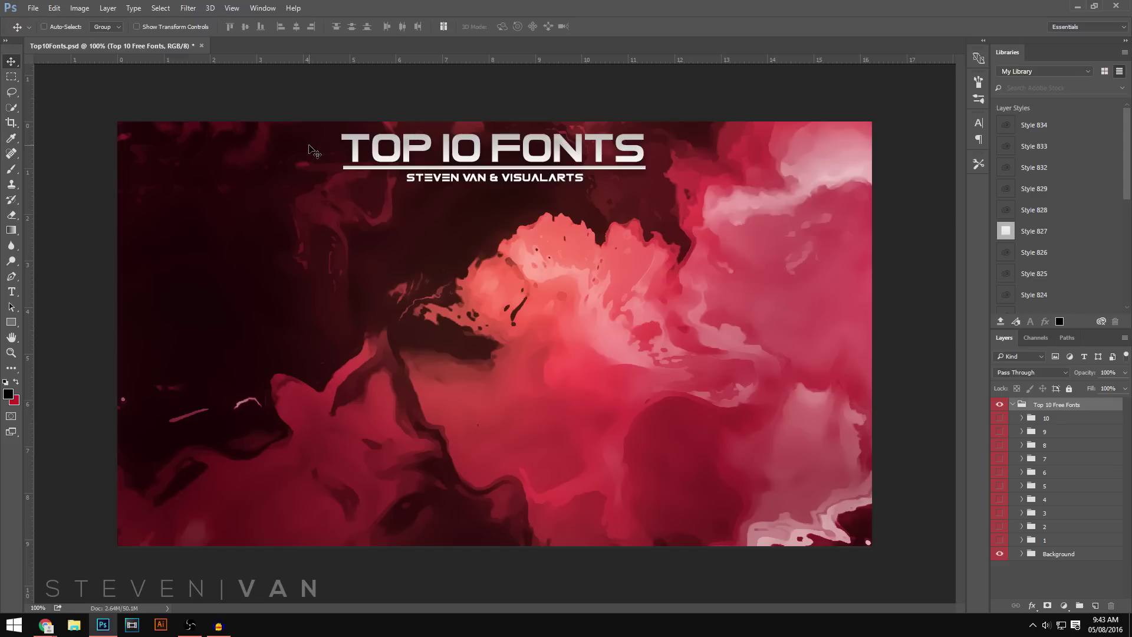
# Turn on group 5's visibility to display the Nexa font sample.
pyautogui.click(999, 486)
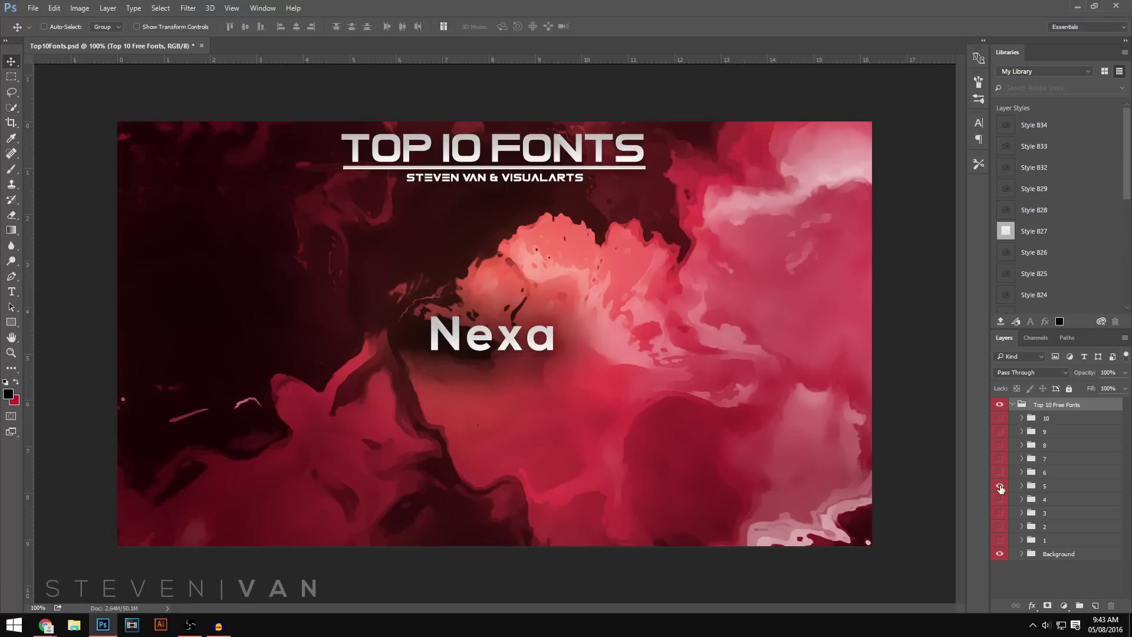
# Preview group 4's DK SENSORY OVERLOAD, then group 3's LONG SHOT, then hide LONG SHOT.
pyautogui.click(999, 486)
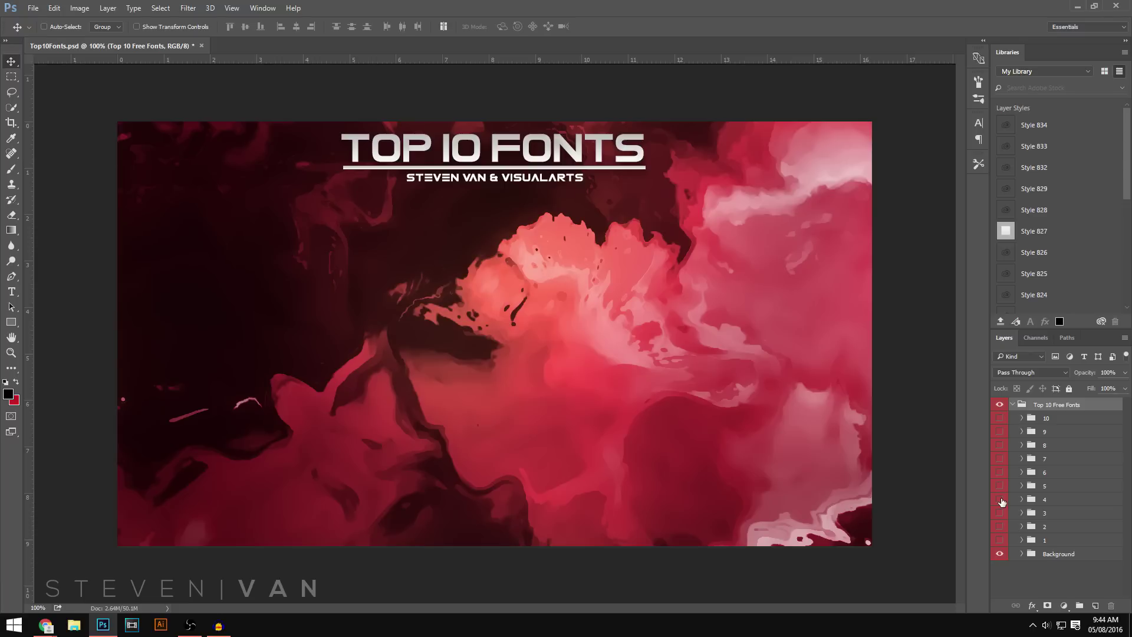
pyautogui.click(1000, 500)
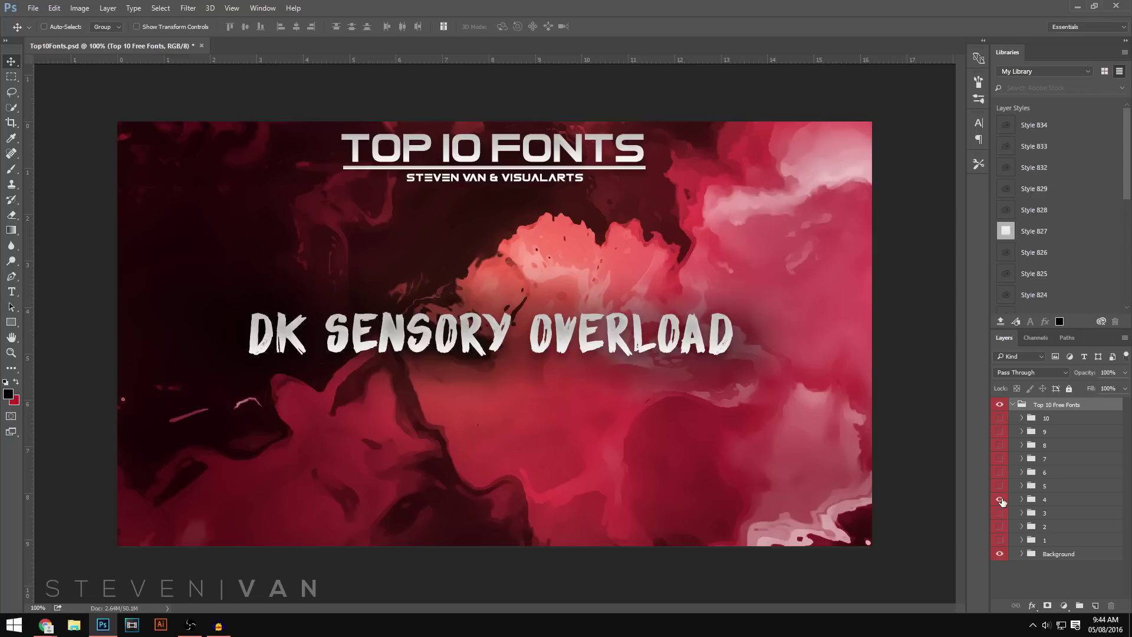
pyautogui.click(999, 500)
pyautogui.click(999, 513)
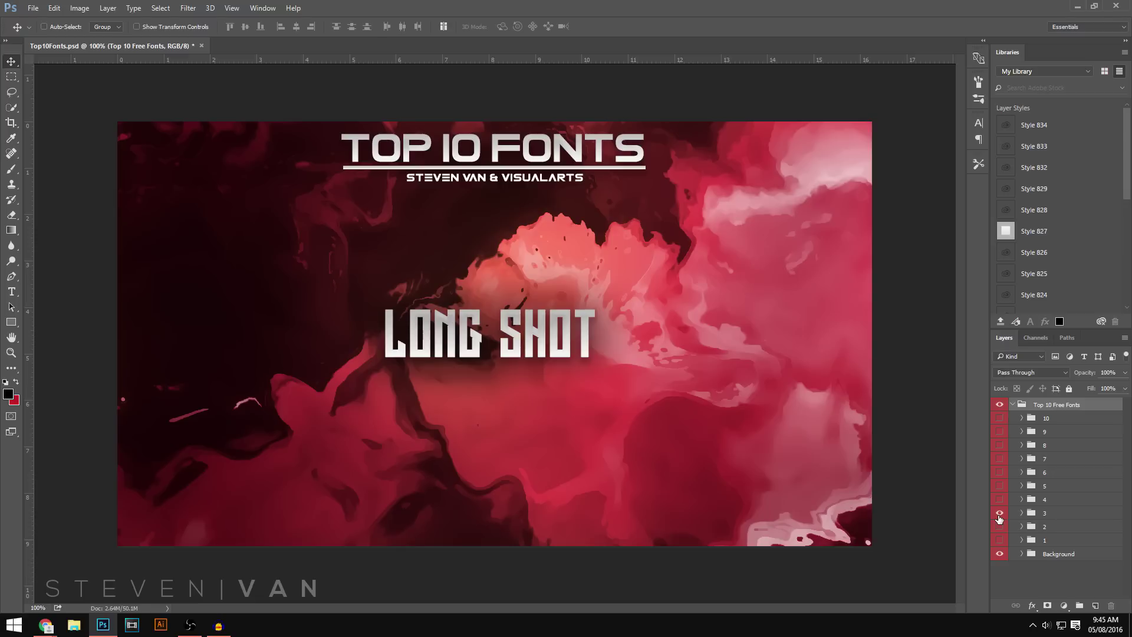
pyautogui.click(999, 513)
# Preview and hide group 2's GOTHAM sample, then show group 1's ELEMENTALEND sample.
pyautogui.click(1000, 526)
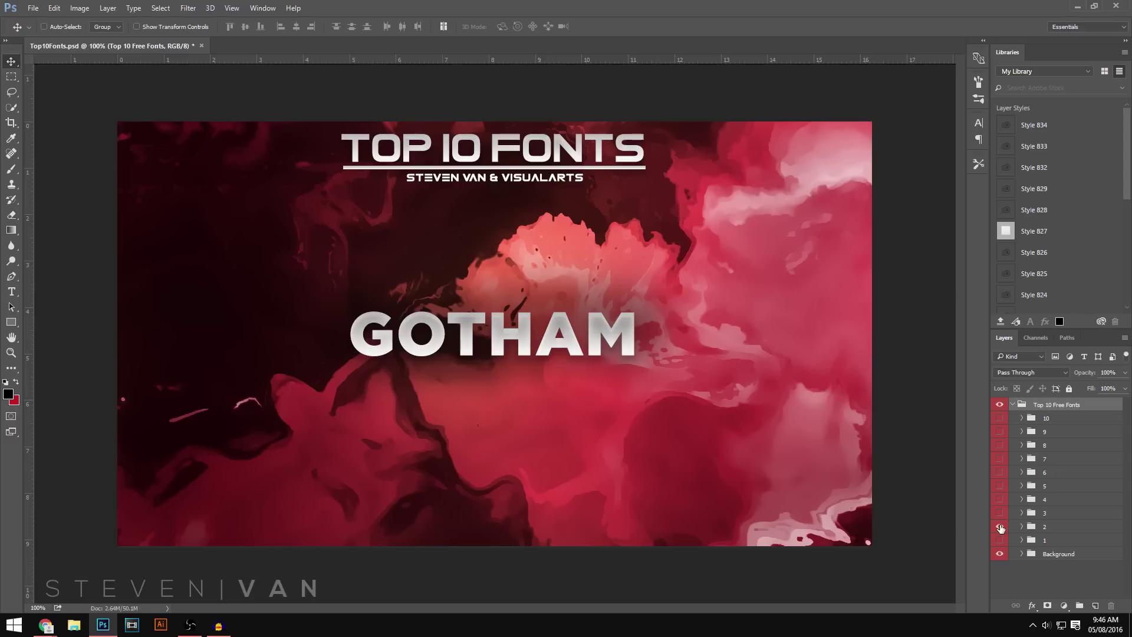
pyautogui.click(1000, 527)
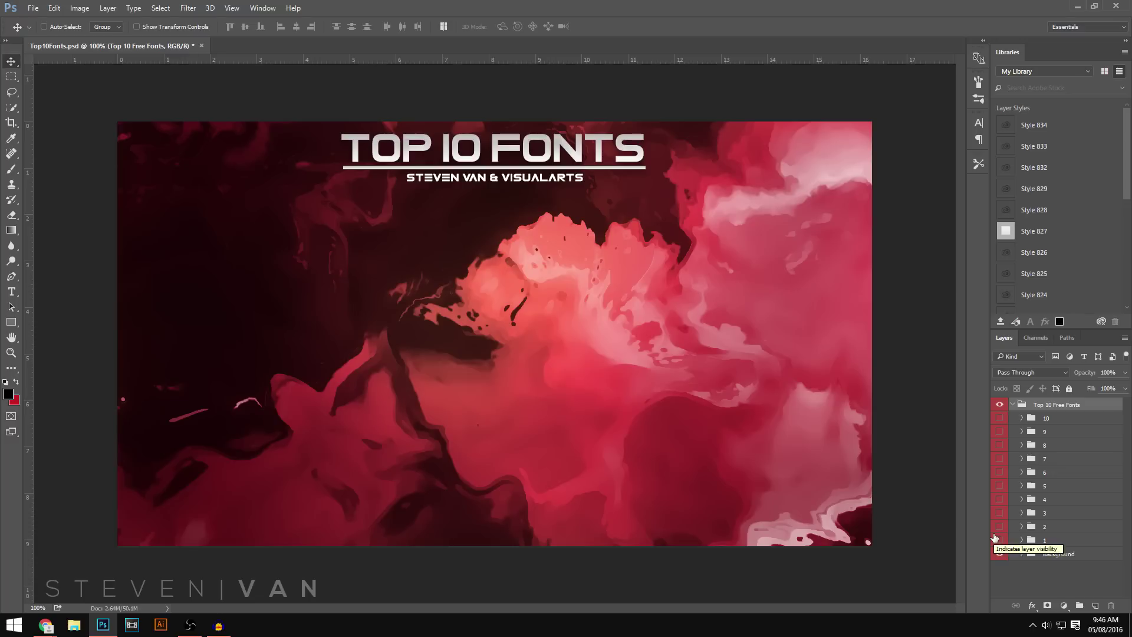
pyautogui.click(999, 540)
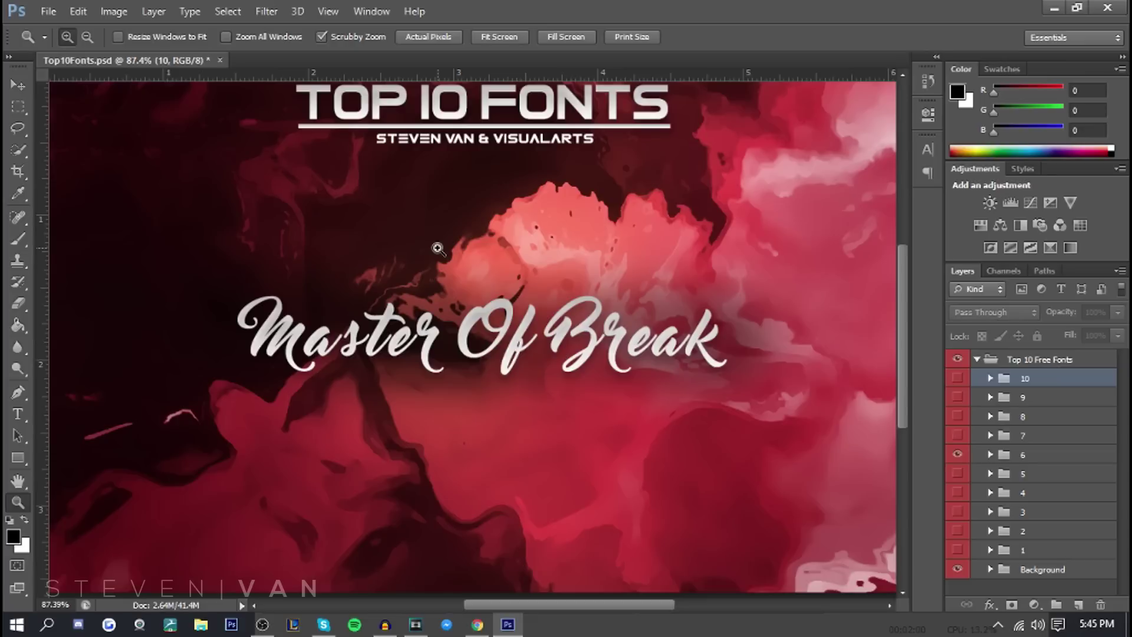
pyautogui.moveTo(438, 248); pyautogui.dragTo(396, 252)
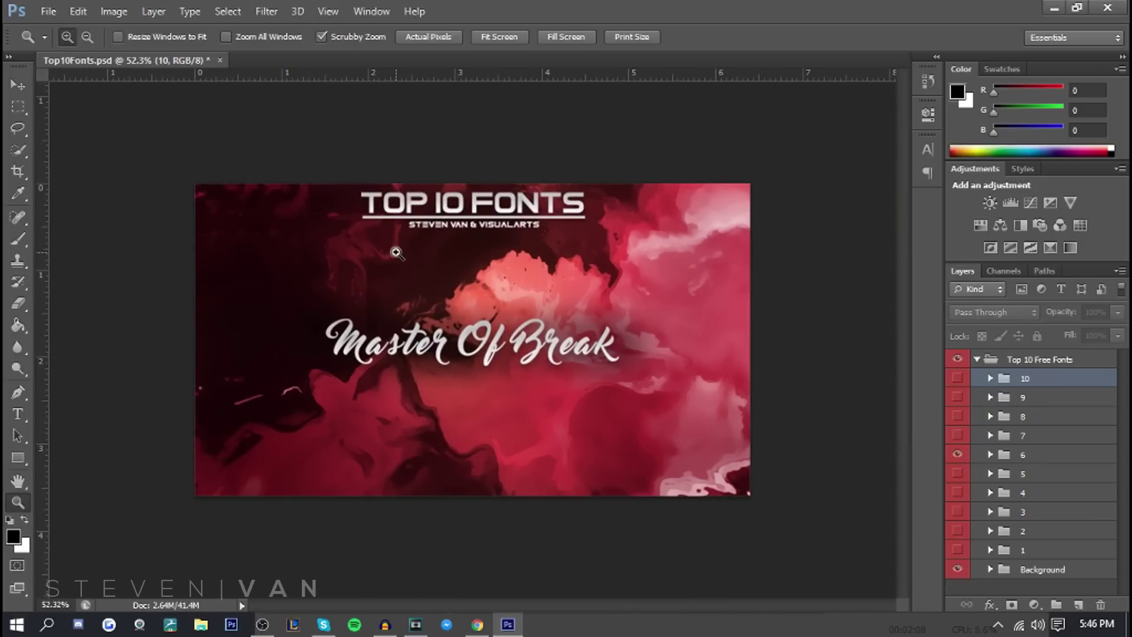
pyautogui.moveTo(396, 253); pyautogui.dragTo(422, 237)
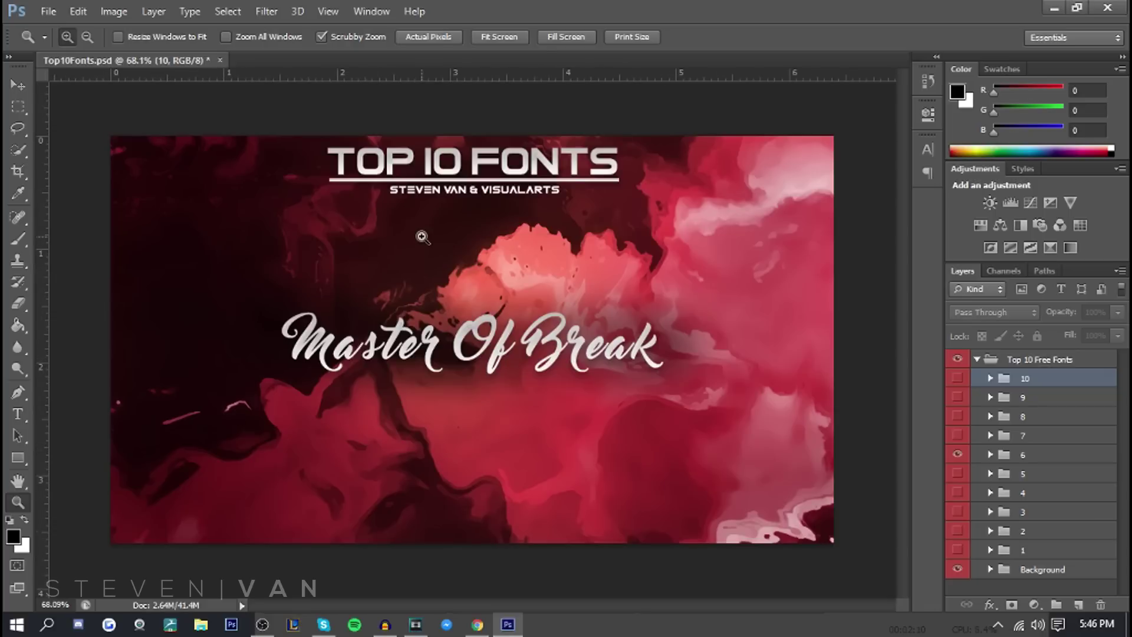